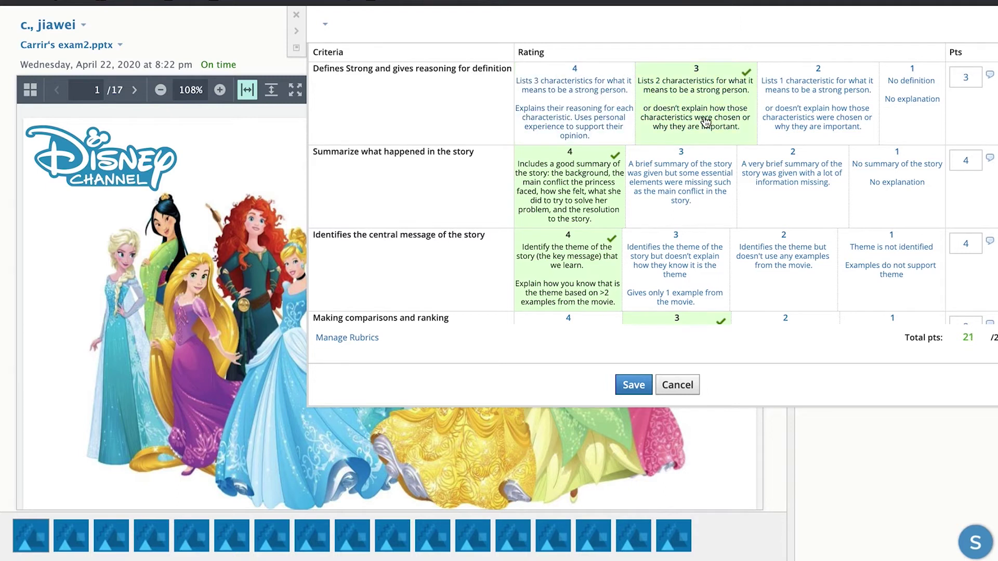
Step: Review the rating levels and points given for each criterion in the grading rubric of the student's presentation
click(696, 114)
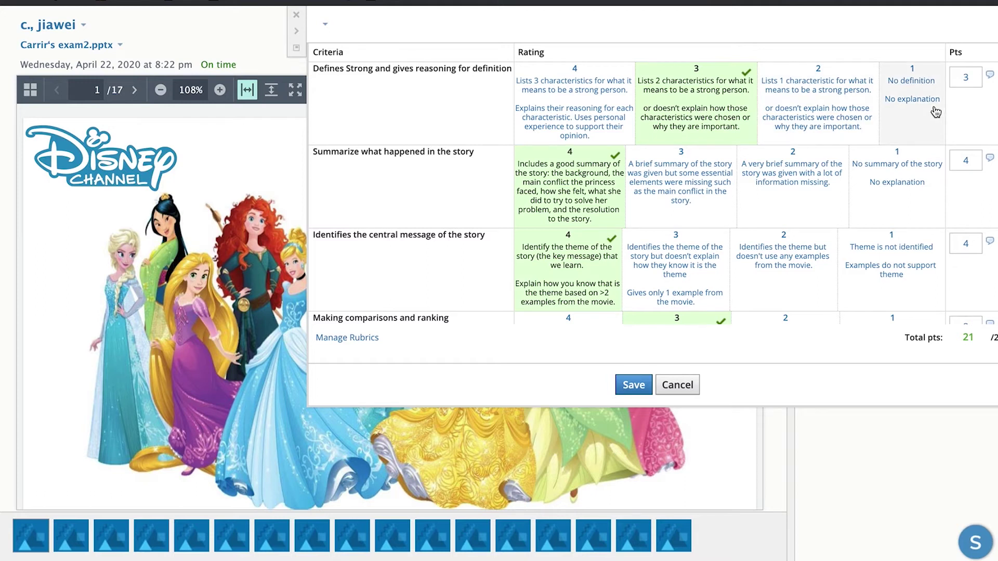
scroll(936, 113, down, 3)
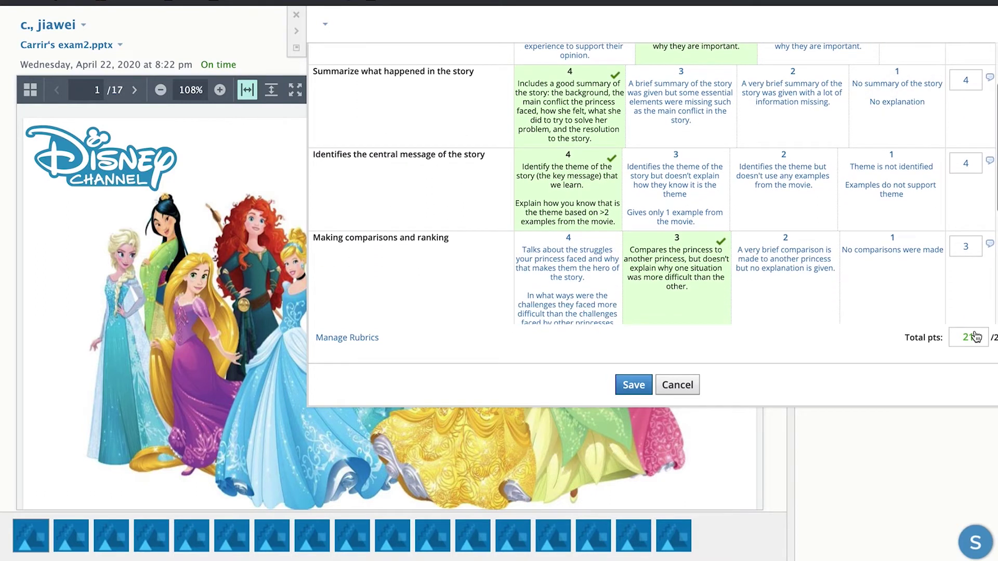
scroll(961, 260, up, 3)
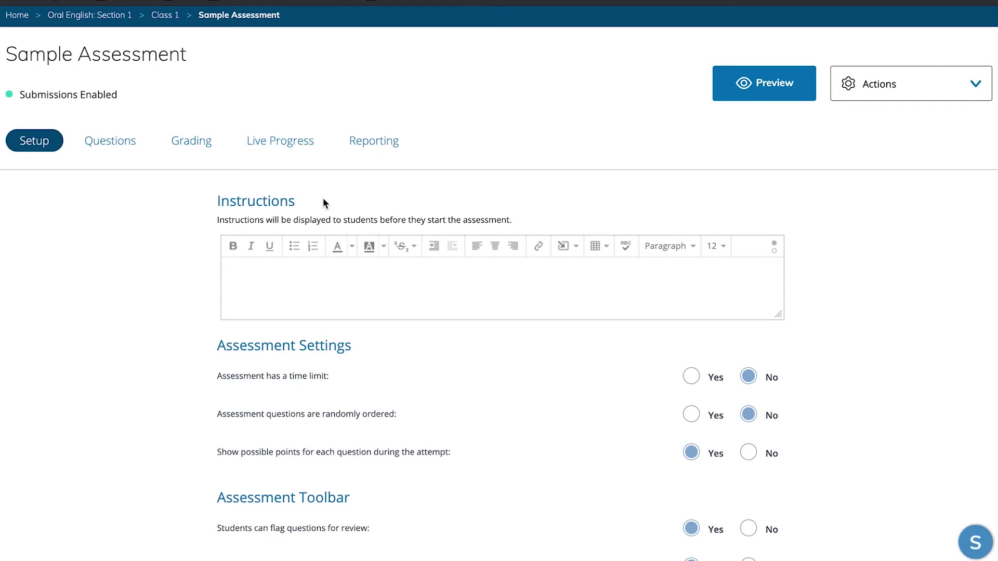
Step: Examine the Sample Assessment's setup options, covering instructions, assessment settings, assessment toolbar and student settings
scroll(323, 201, down, 1)
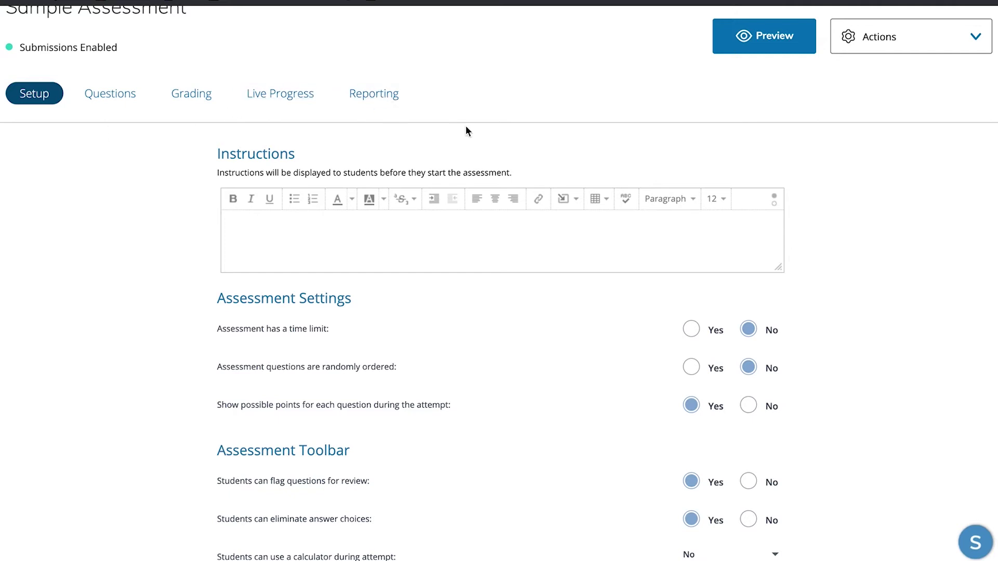
click(701, 229)
scroll(809, 226, down, 4)
scroll(809, 230, down, 5)
scroll(809, 230, up, 1)
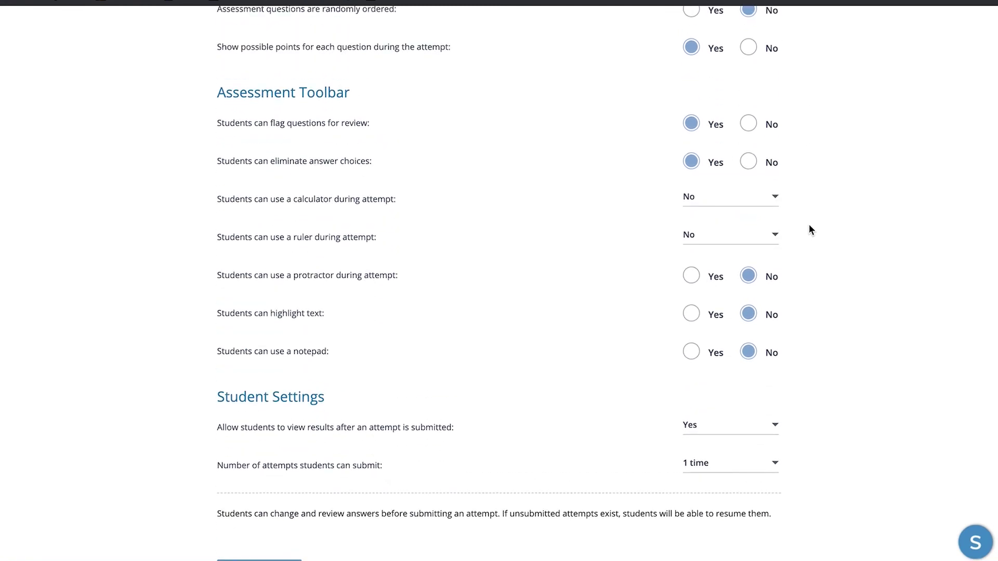
scroll(809, 229, down, 3)
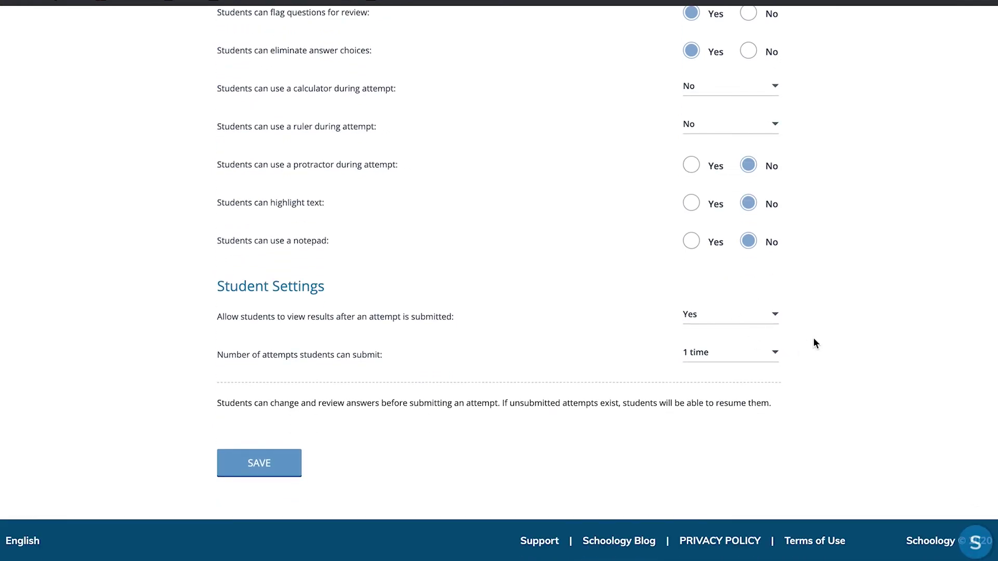
scroll(813, 338, up, 10)
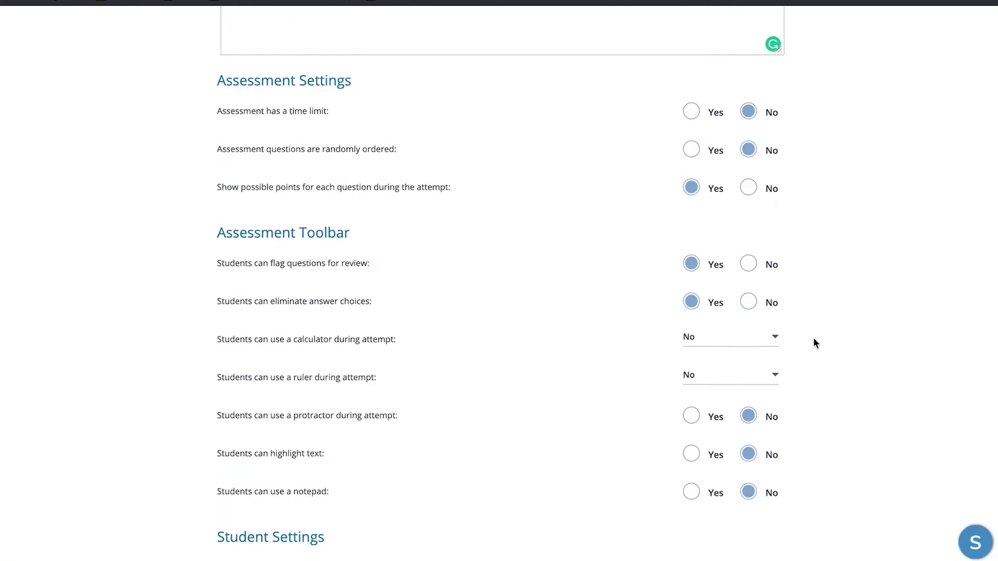
Step: Open the Sample Assessment's question list and look through its items
click(112, 200)
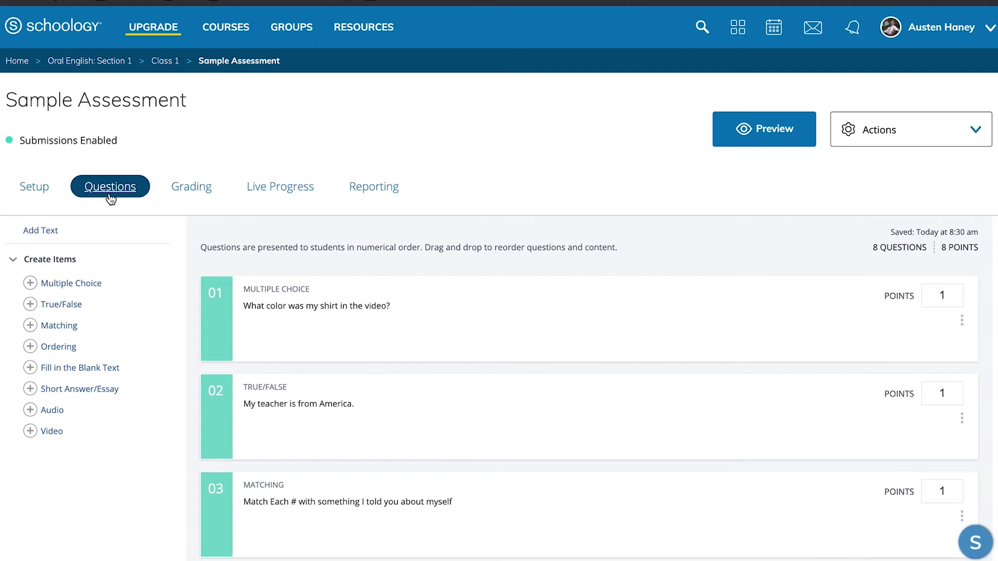
scroll(149, 202, down, 2)
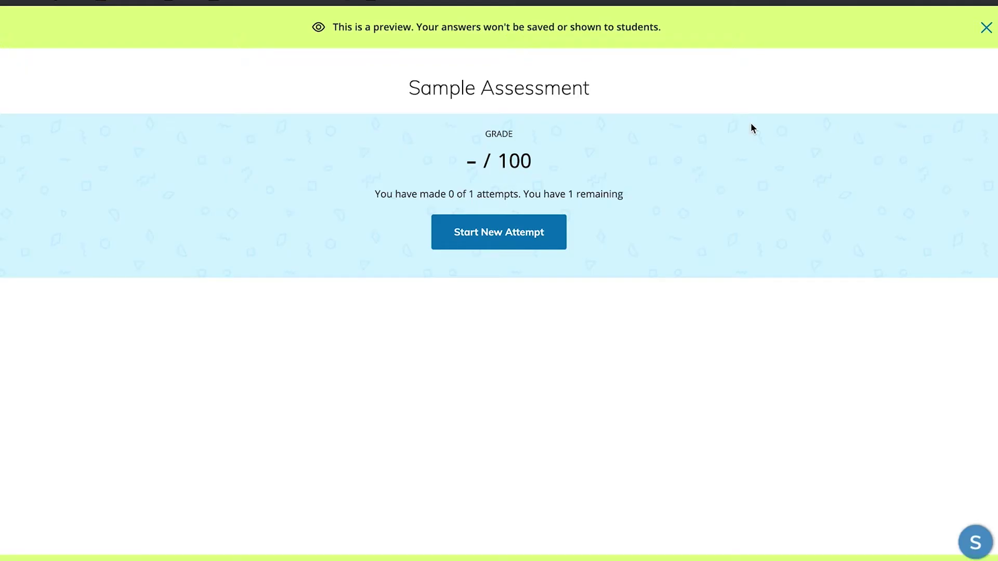
Step: Start a new preview attempt, answering the shirt color question with Blue and the teacher from America question with True
click(502, 237)
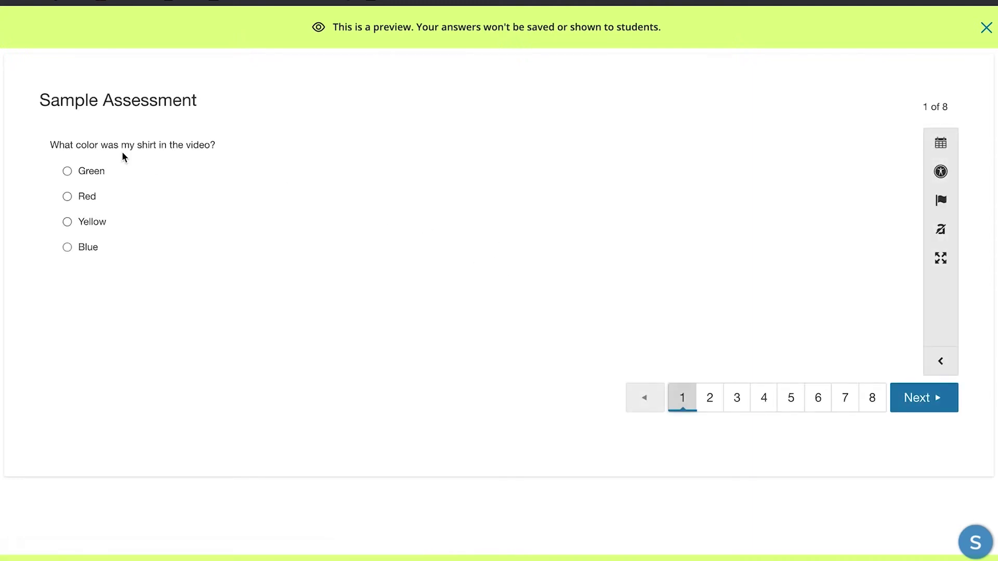
drag(84, 150, 152, 198)
click(151, 198)
click(67, 247)
click(921, 404)
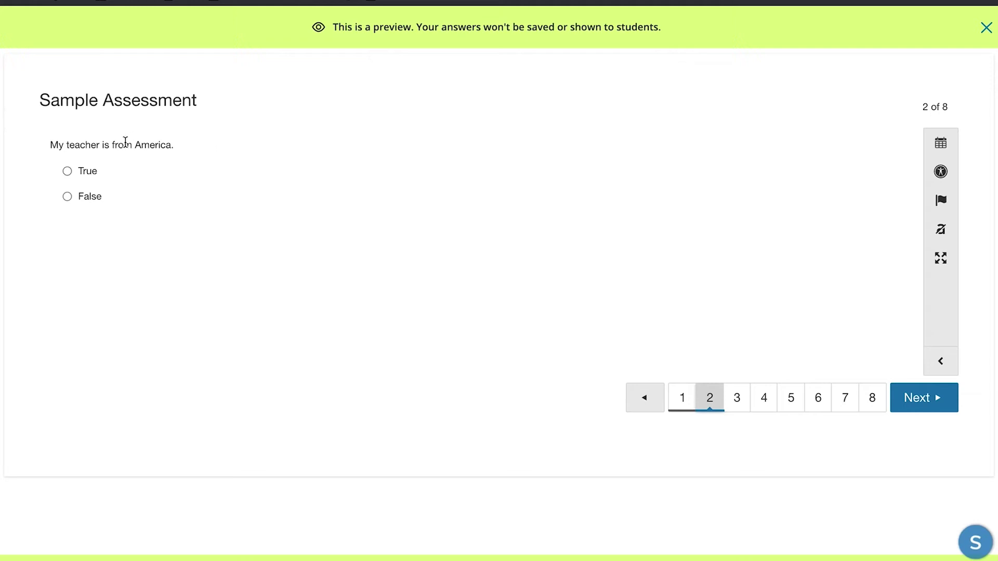
click(296, 174)
click(917, 407)
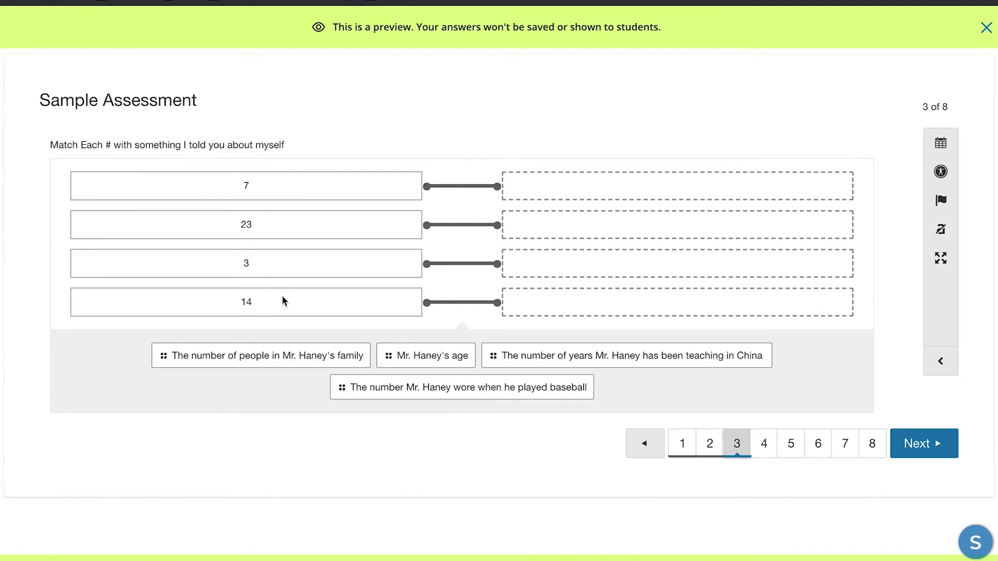
Step: Match 7 with the teacher's family size, 23 with his age, 3 with years teaching in China and 14 with his baseball number
drag(271, 356, 587, 185)
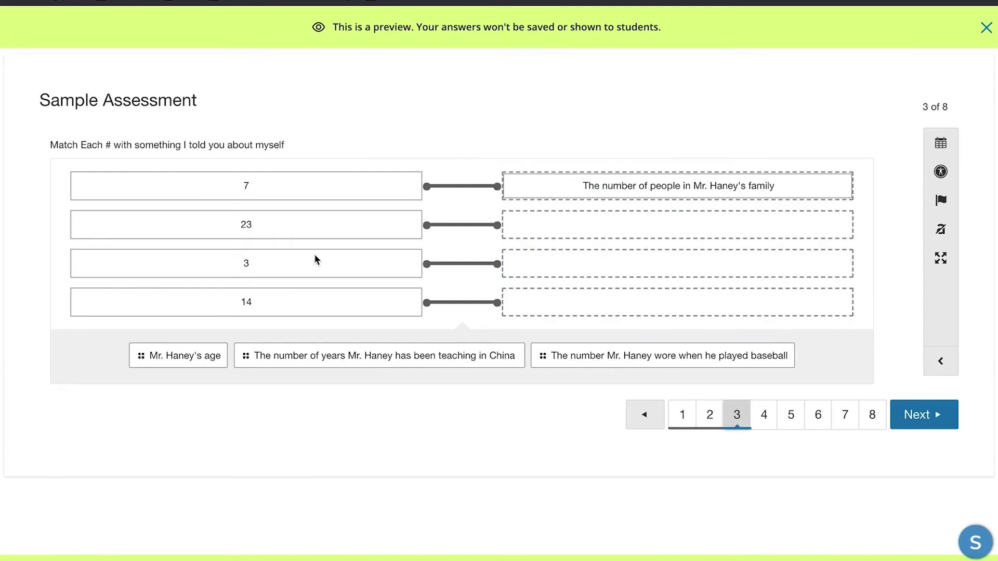
drag(219, 355, 589, 229)
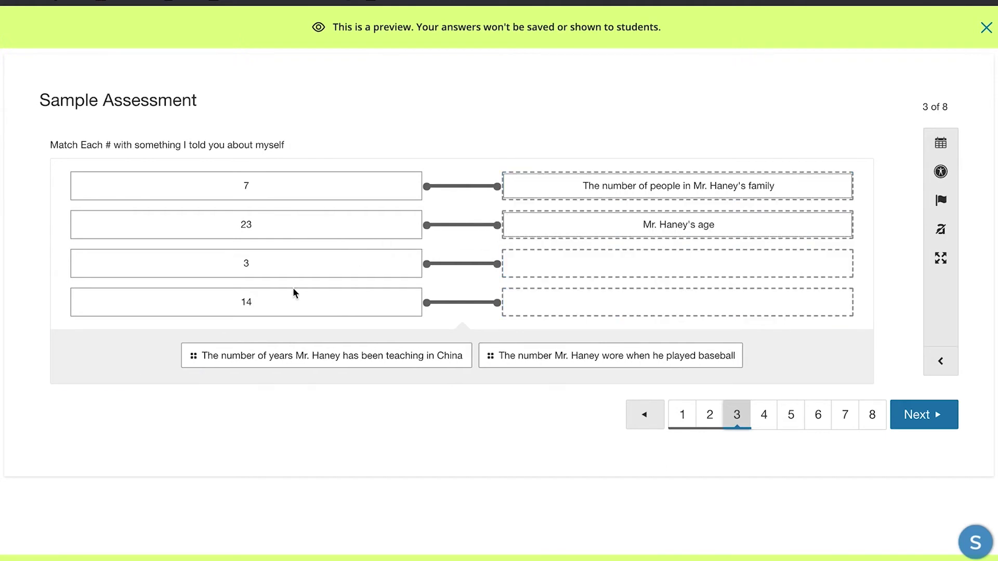
drag(325, 352, 580, 262)
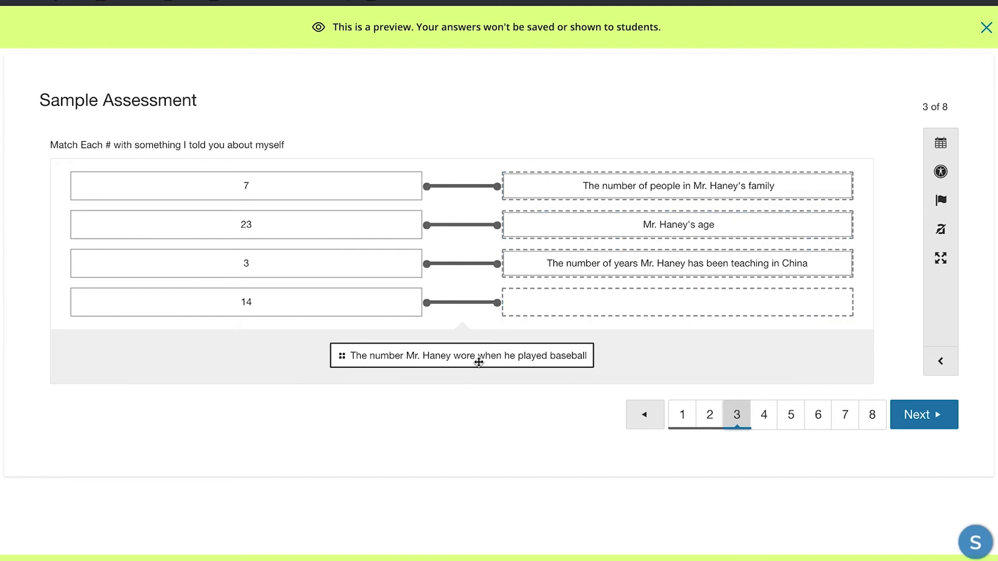
drag(479, 362, 629, 304)
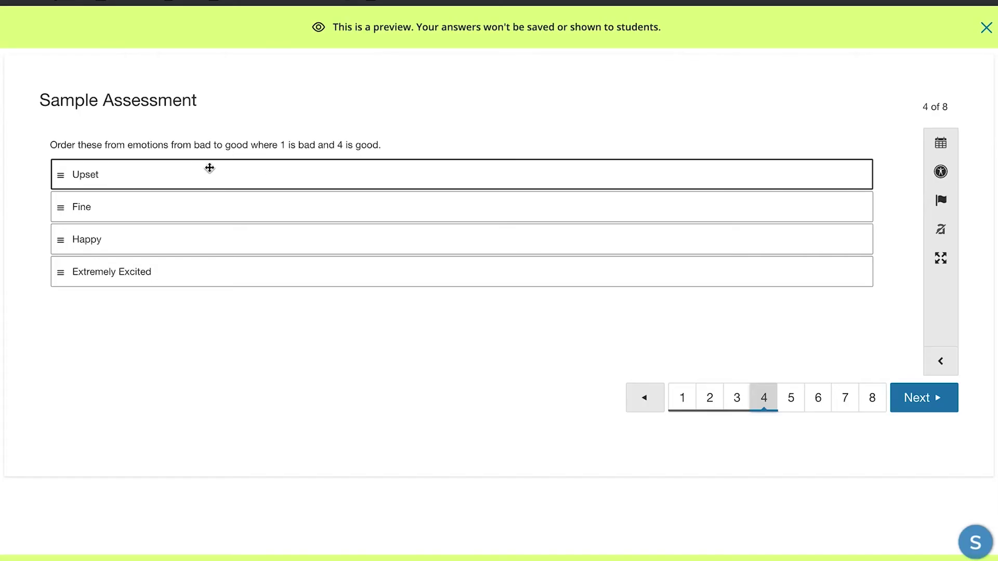
Step: Rearrange the emotions as Happy, Extremely Excited, Upset, Fine and continue to question 5
click(204, 178)
mouse_move(203, 178)
mouse_down()
mouse_move(200, 212)
mouse_move(186, 171)
mouse_up()
drag(181, 214, 165, 285)
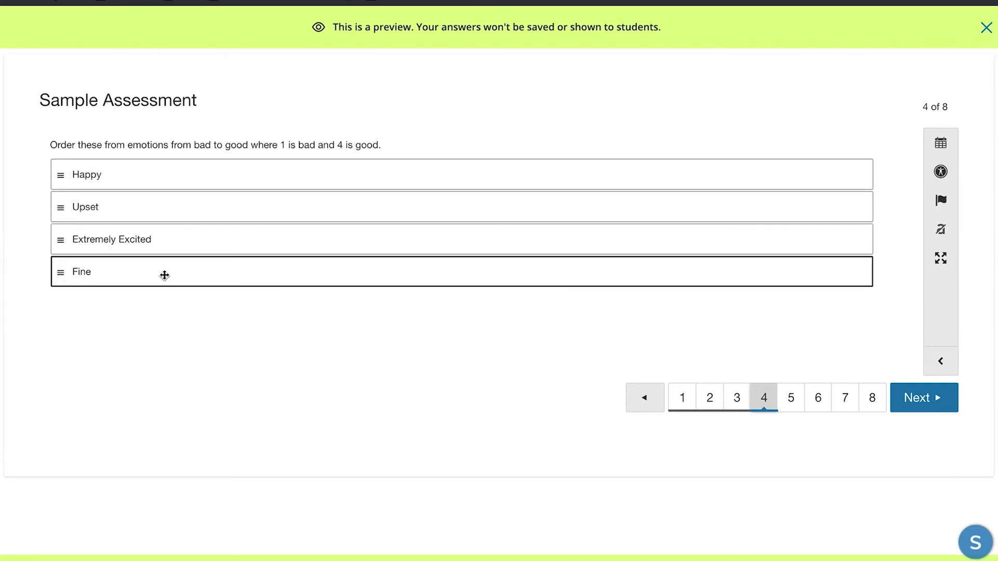
drag(160, 221, 159, 203)
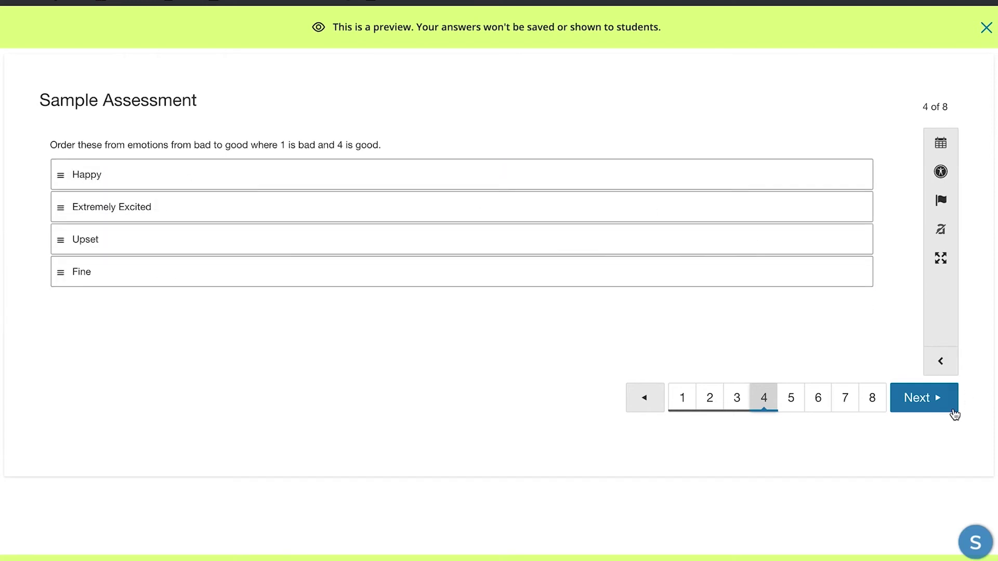
click(921, 406)
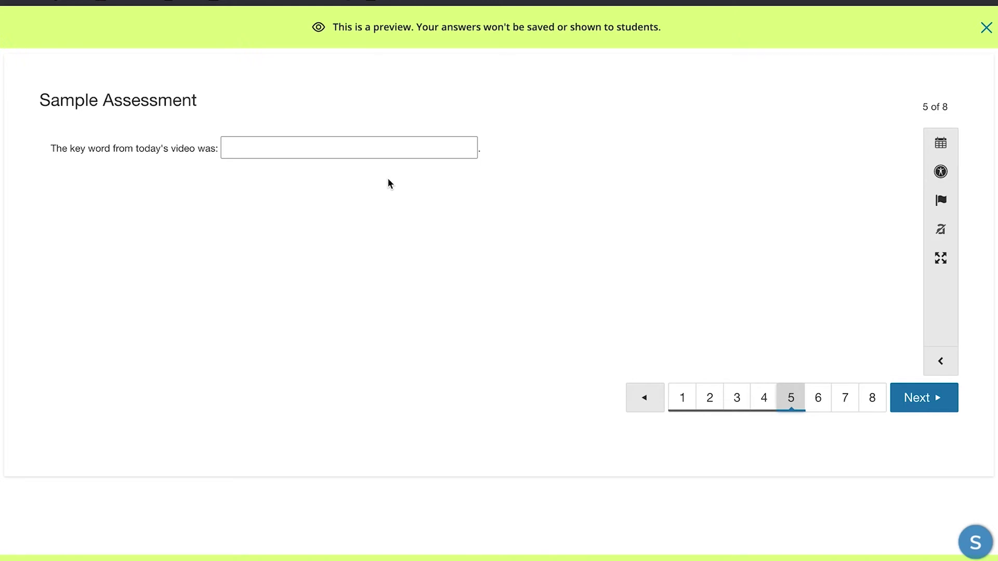
Step: Answer the key word question with "English" and the hobby question with "baseball", continuing to question 7
click(345, 150)
text(English)
click(912, 401)
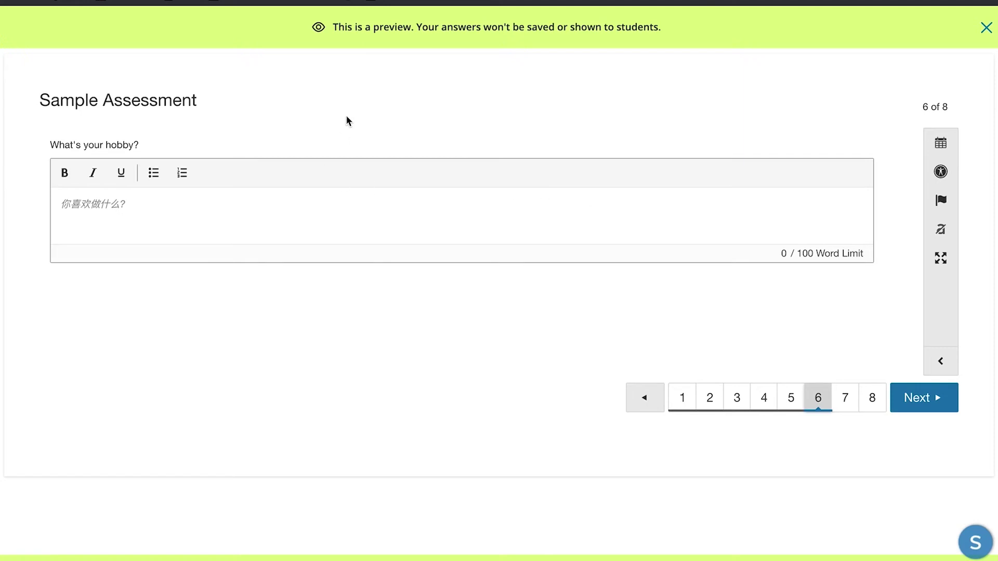
click(206, 232)
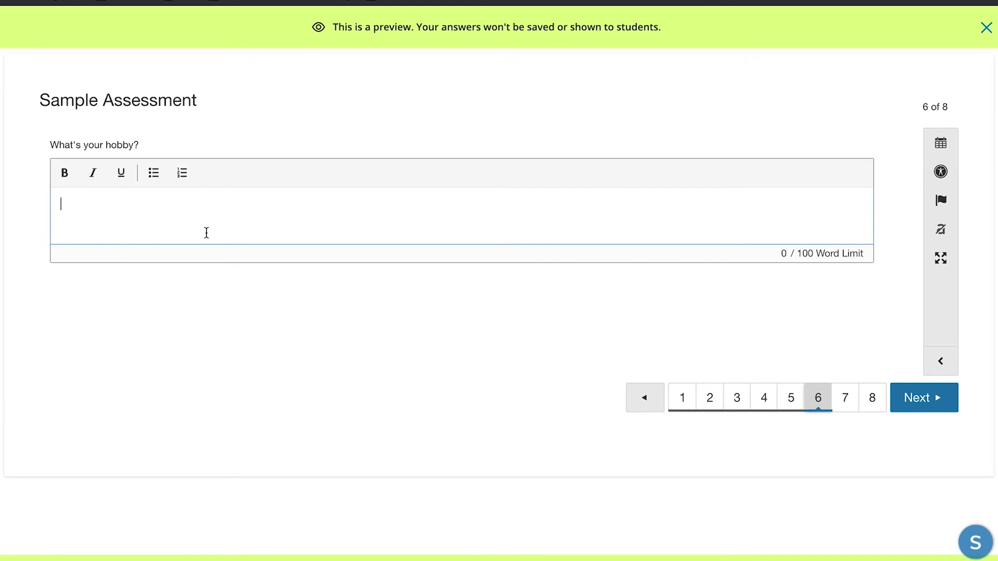
text(baseball)
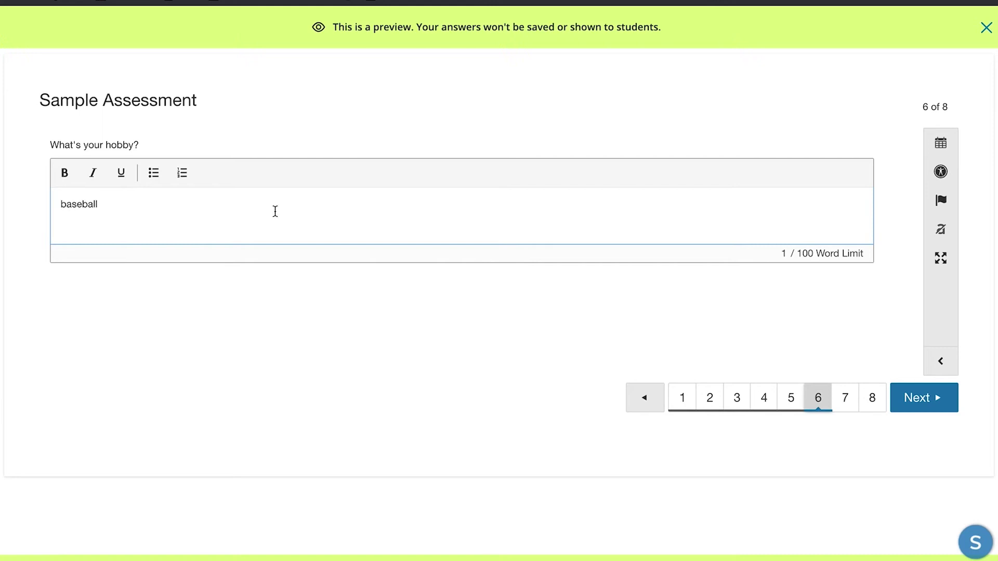
click(932, 405)
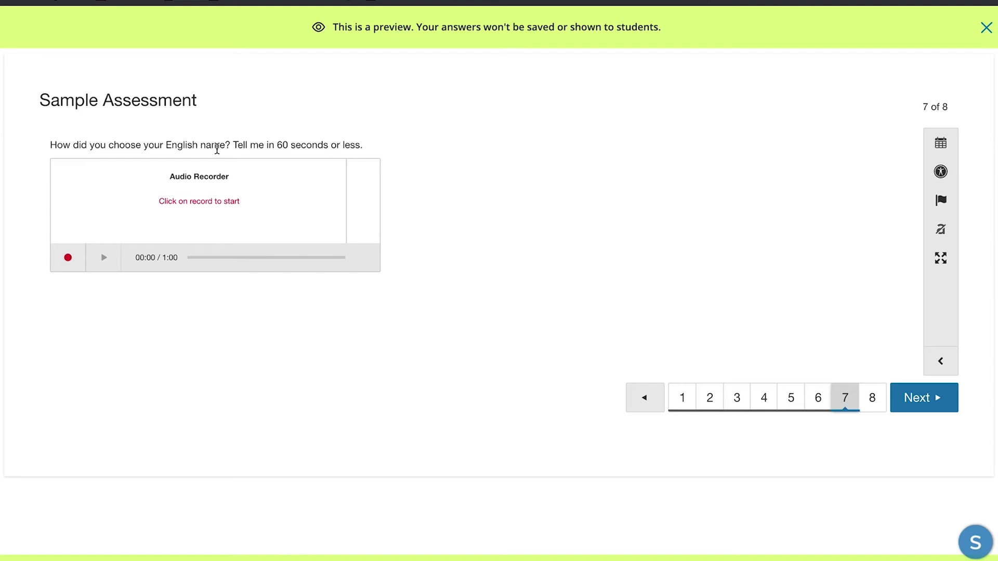
Step: Record an audio answer of about 10 seconds for question 7 and a video introduction of about 36 seconds for question 8
click(73, 261)
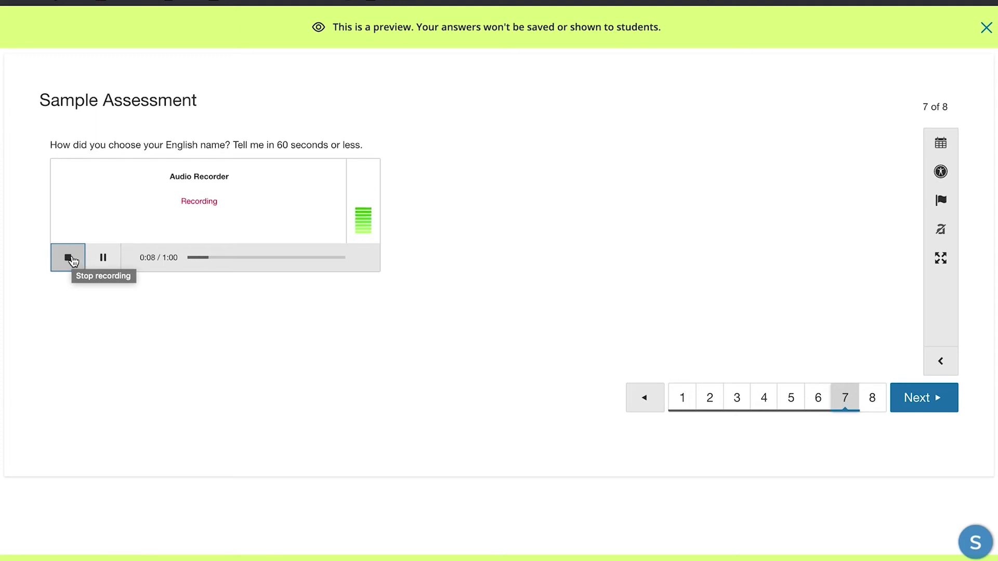
click(73, 260)
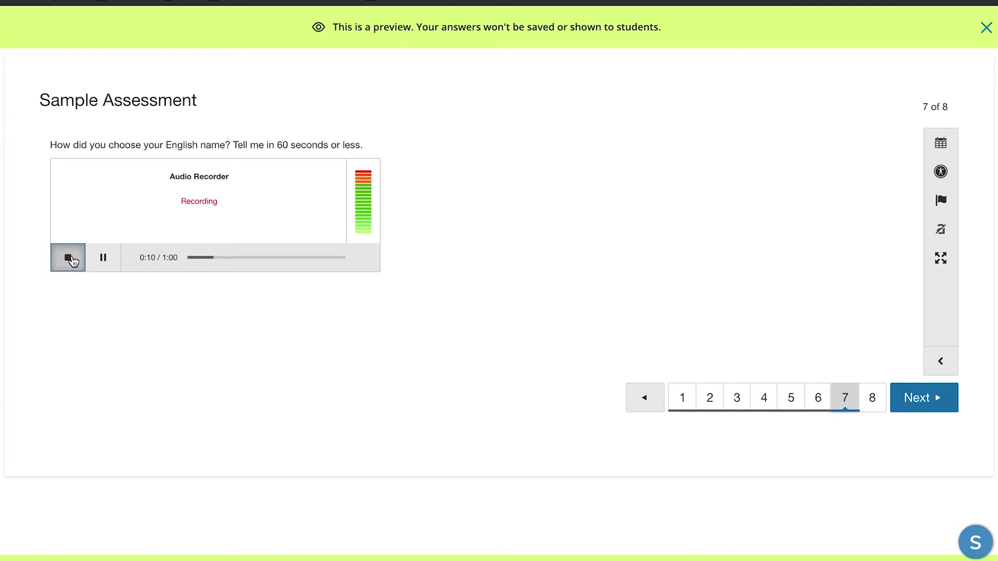
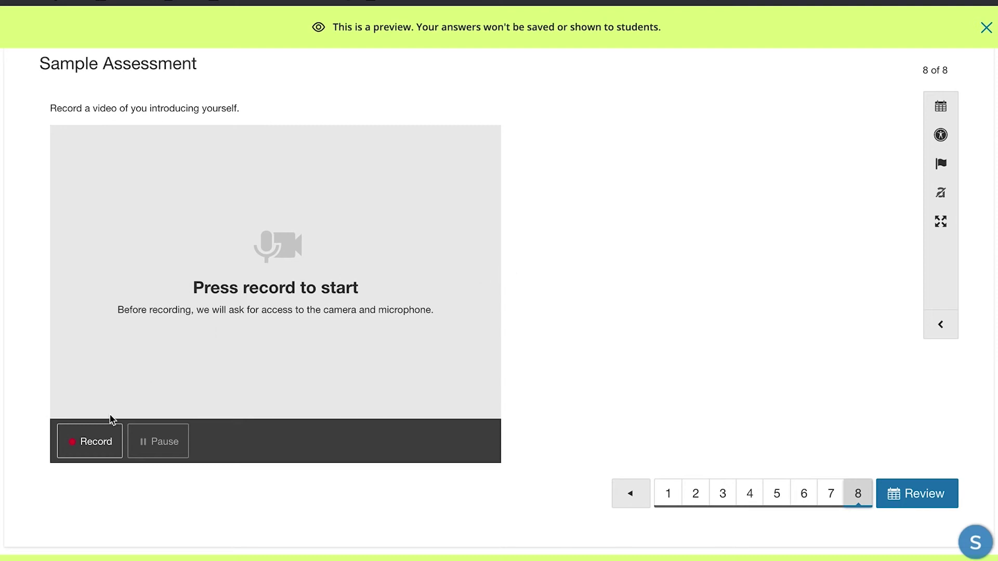
click(99, 445)
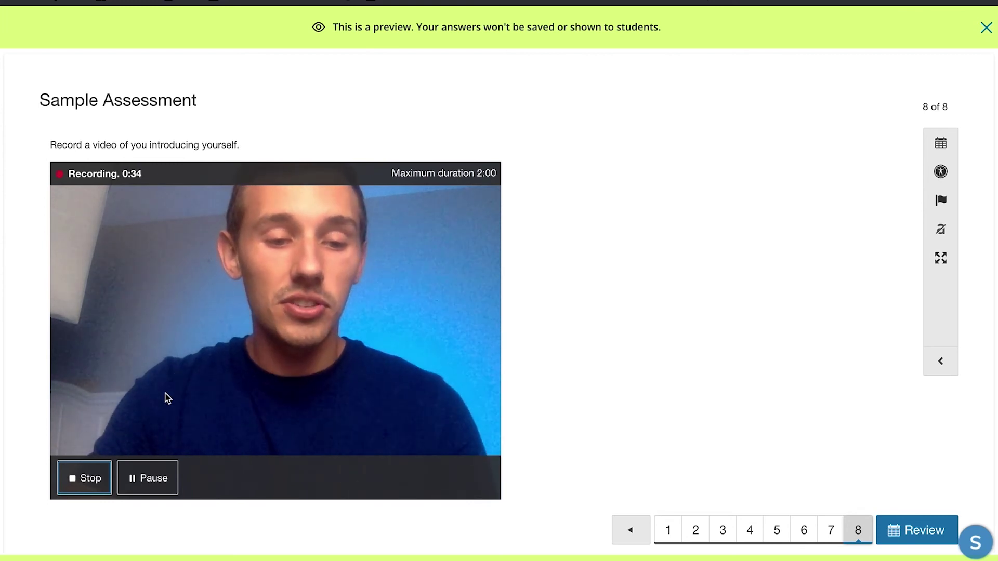
click(95, 482)
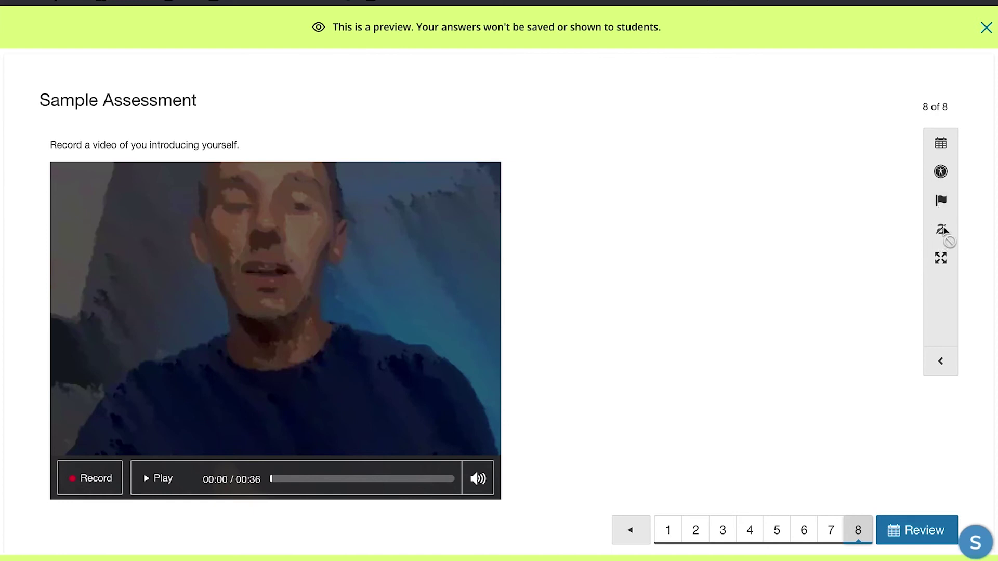
Step: Open the answer review for the preview attempt and finish the assessment
click(924, 529)
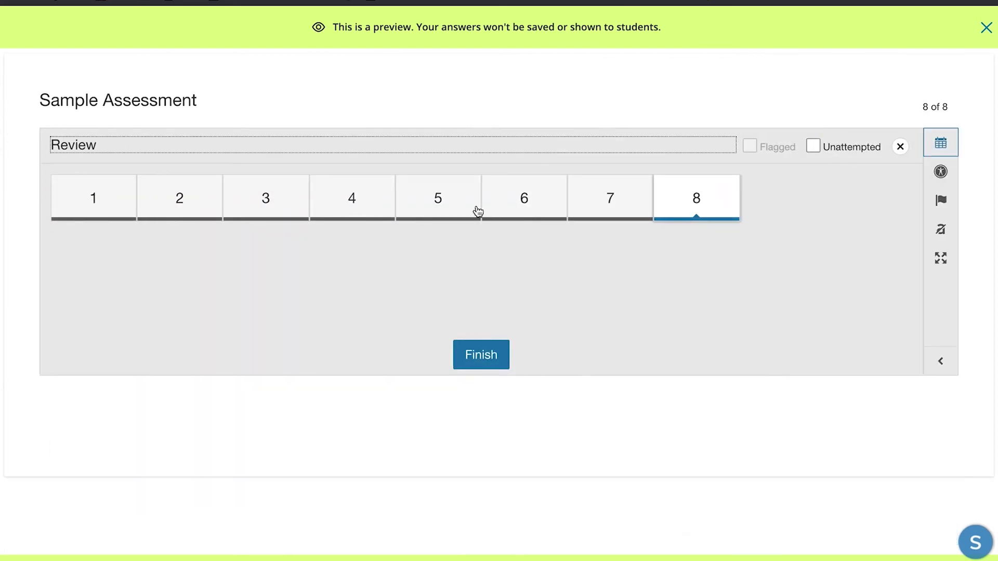
click(471, 346)
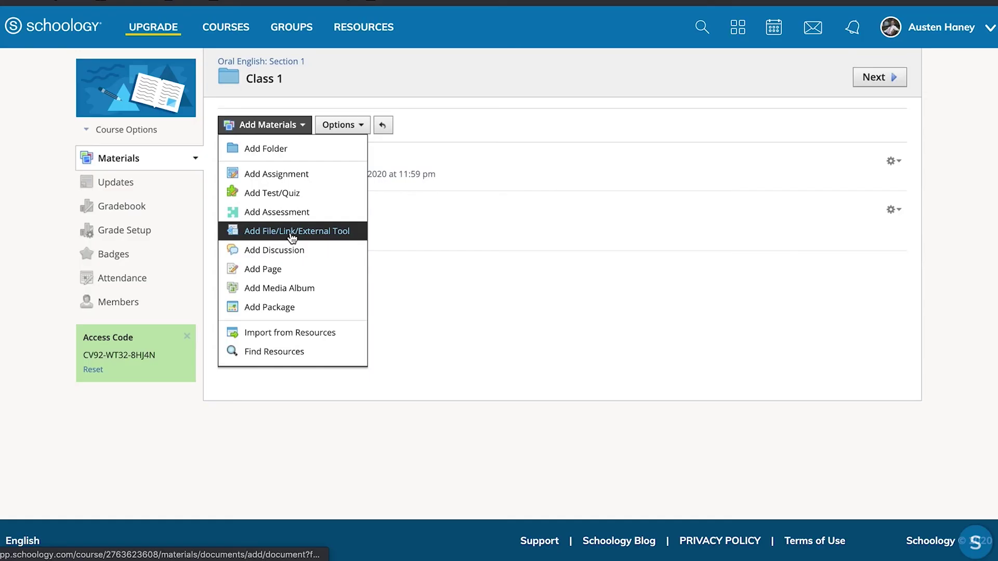
Step: View the form for adding a file to the Class 1 folder and close it without attaching anything
click(291, 228)
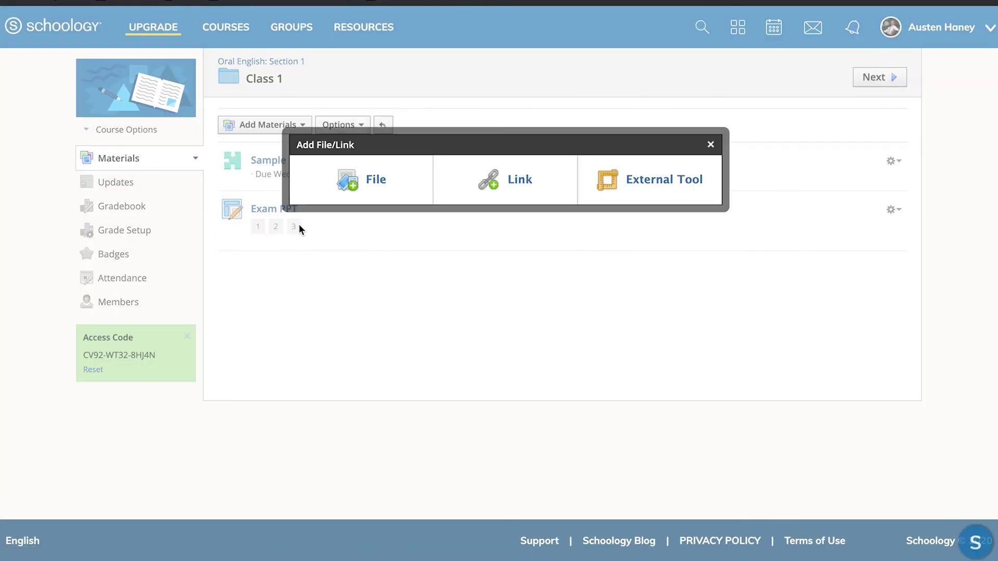
click(347, 185)
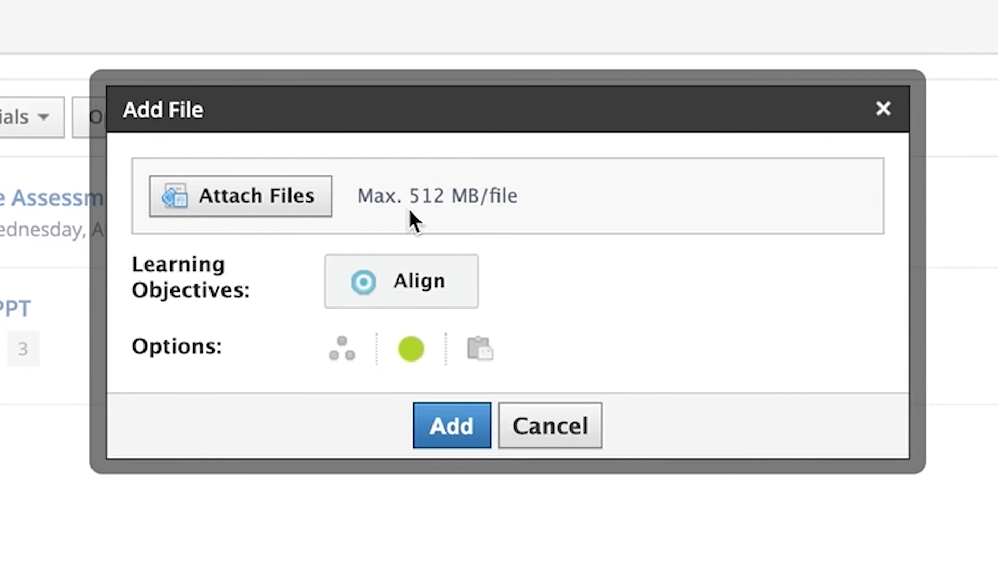
click(884, 109)
Step: Open the form for adding a link to Class 1 and inspect its URL, title and option fields
click(547, 252)
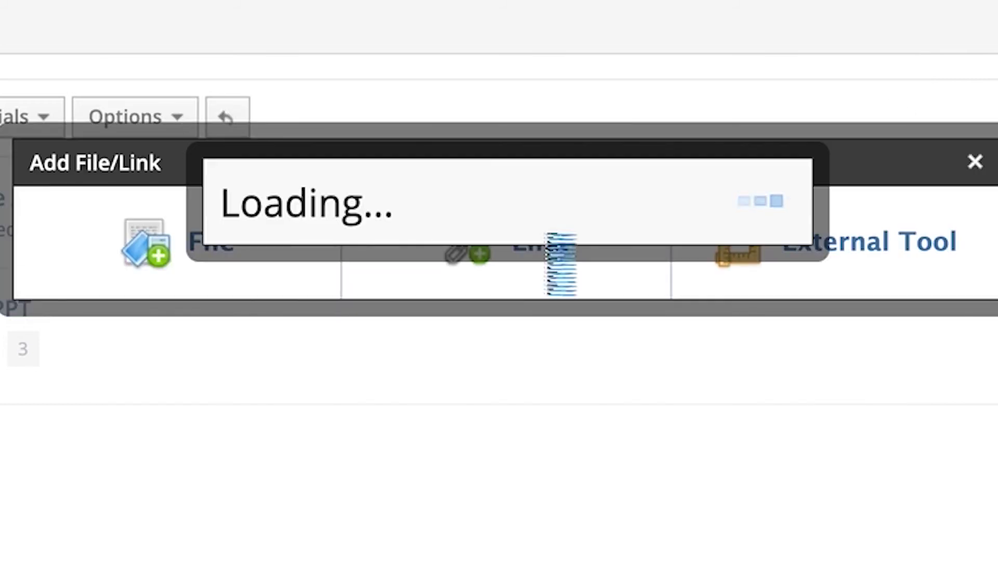
click(488, 184)
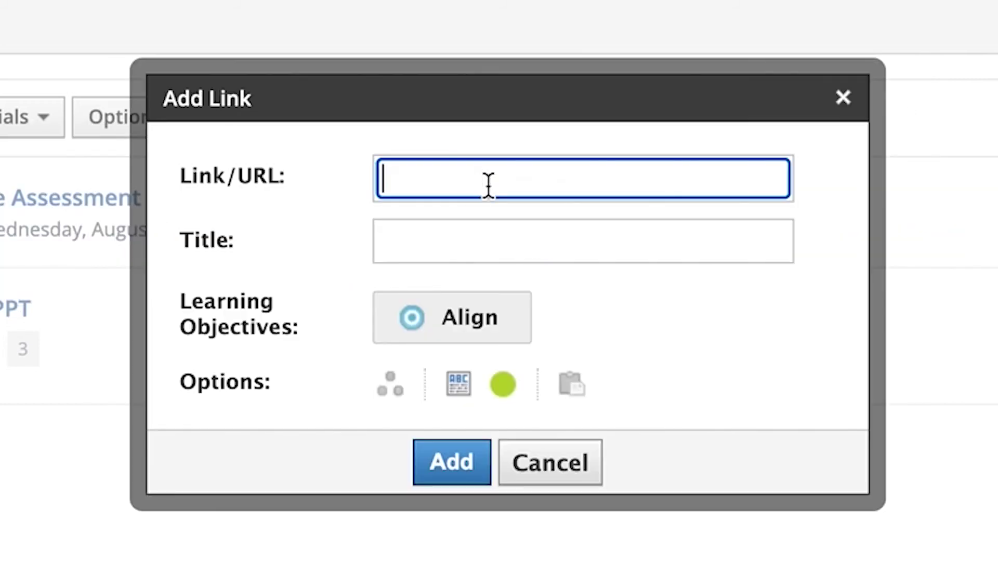
click(490, 245)
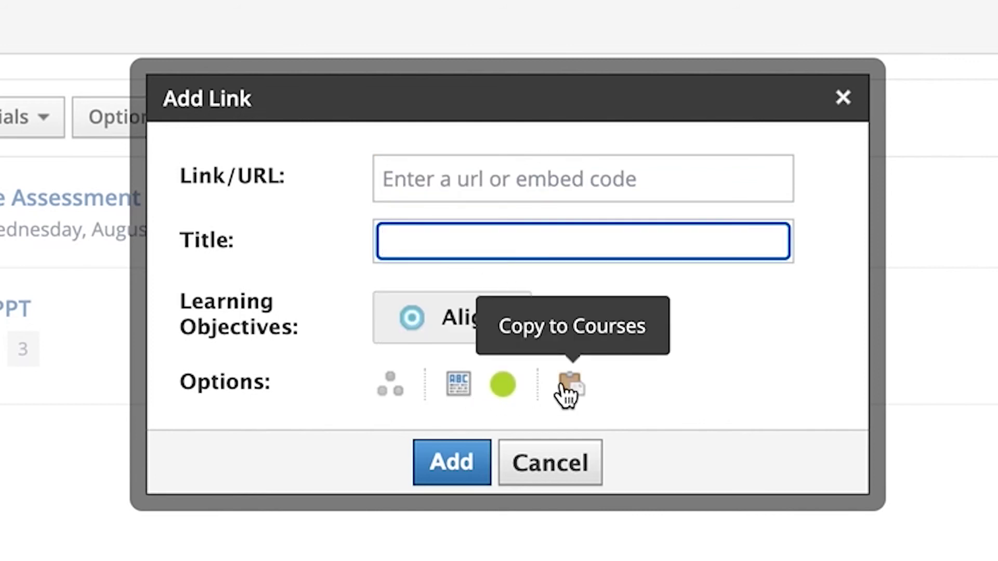
Step: Close the link form without adding a link and title a new discussion in Class 1 "Discussion Board 1"
click(843, 100)
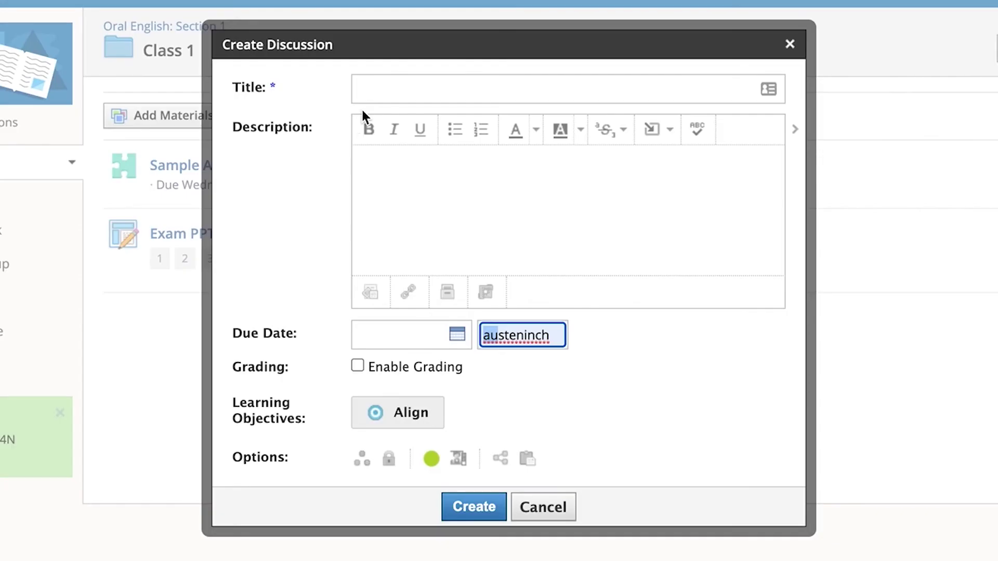
click(395, 89)
text(Discussion)
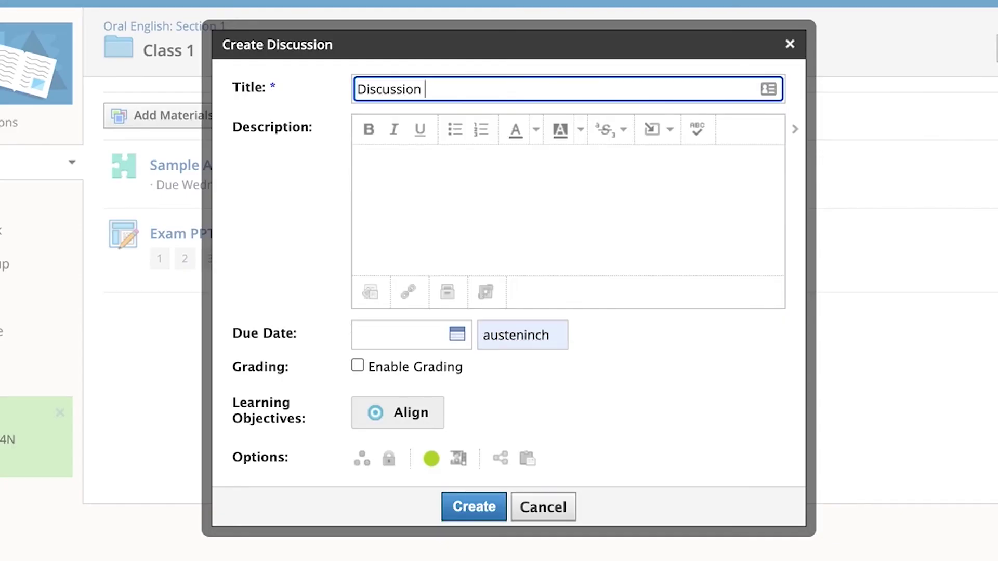
text( Board 1)
click(409, 209)
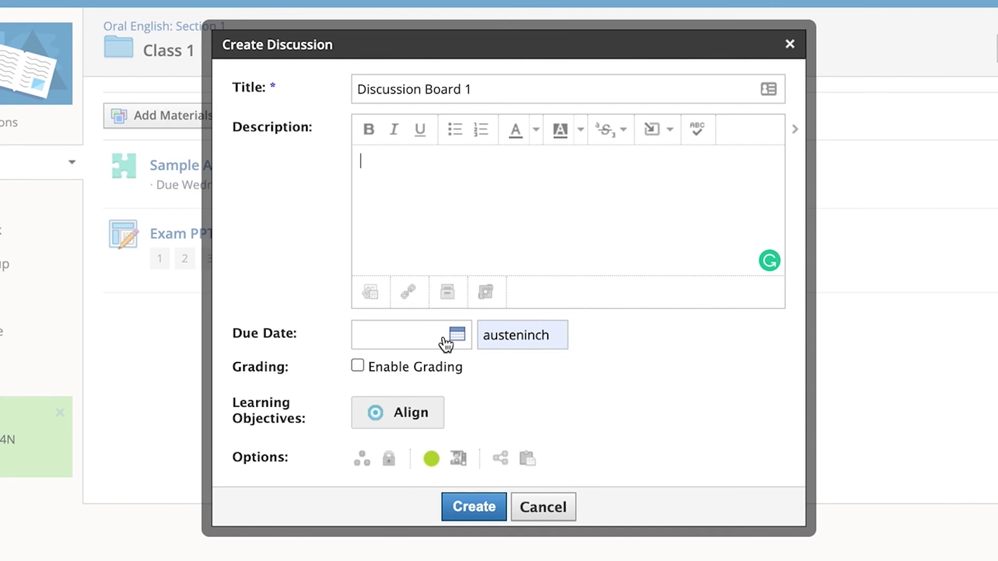
Step: Reset the discussion's due time to 12:00AM and enable grading for it
click(511, 341)
key(Tab)
key(space)
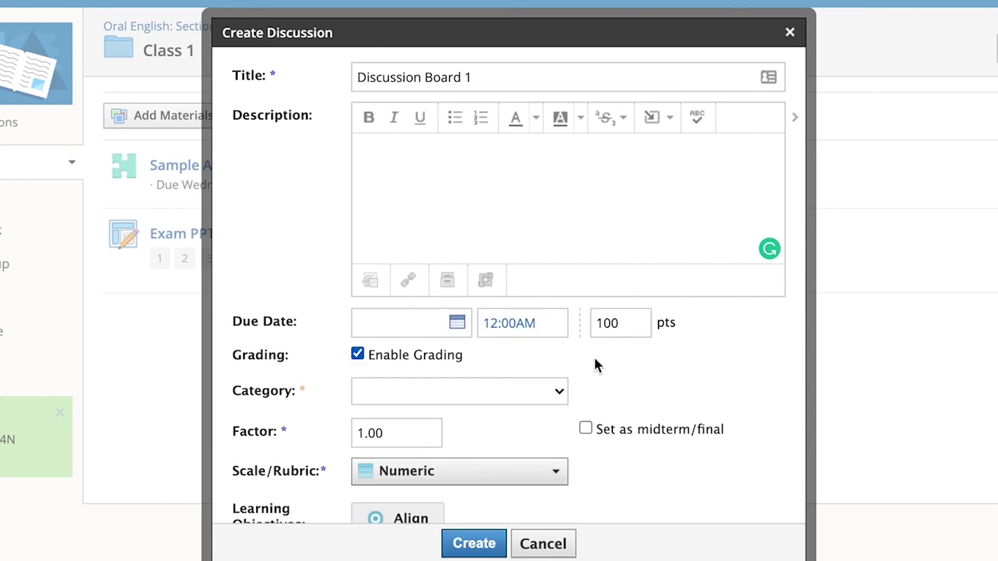
Step: Assign the discussion to the Exams grading category and open its scale/rubric choices
scroll(519, 375, down, 2)
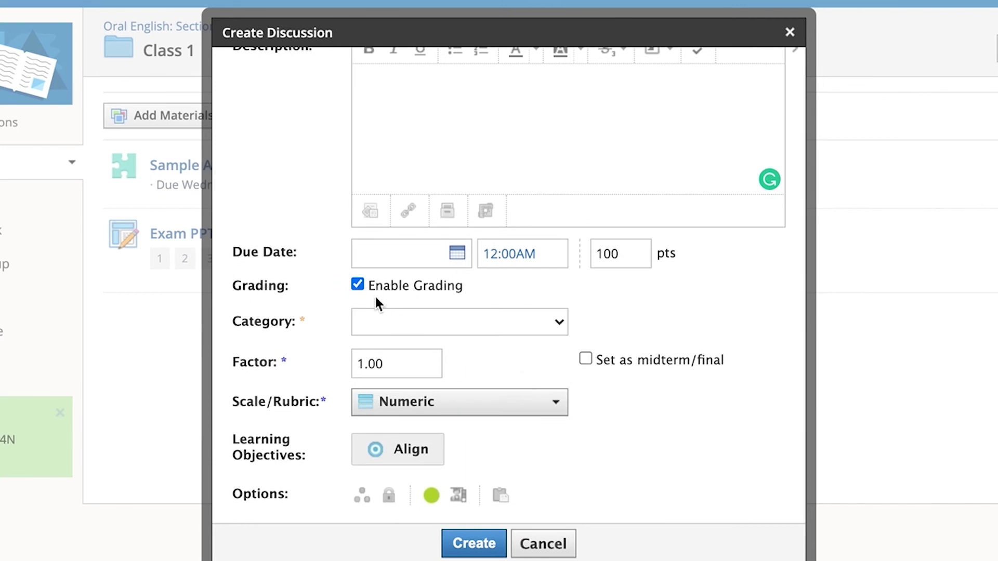
click(471, 326)
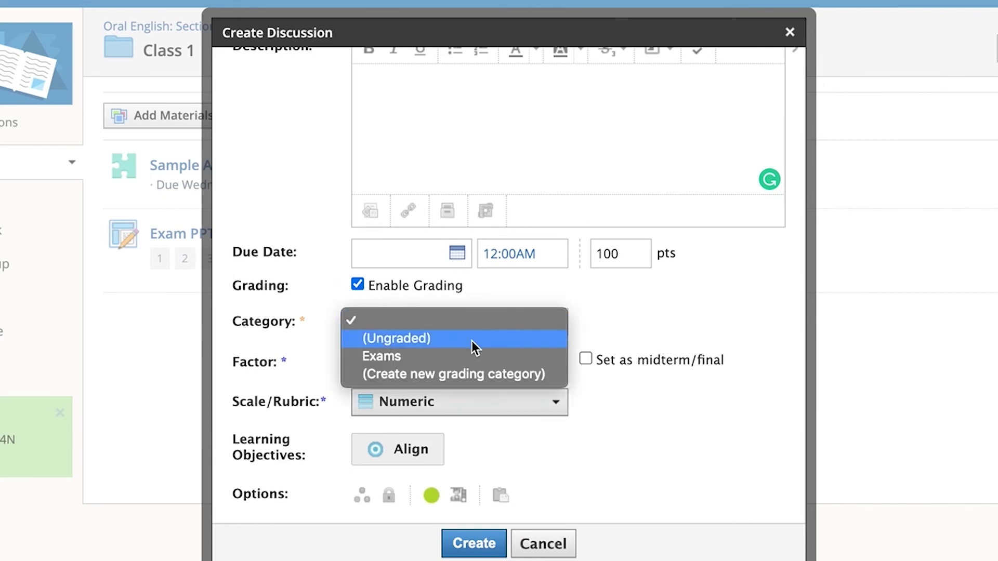
click(469, 355)
click(615, 320)
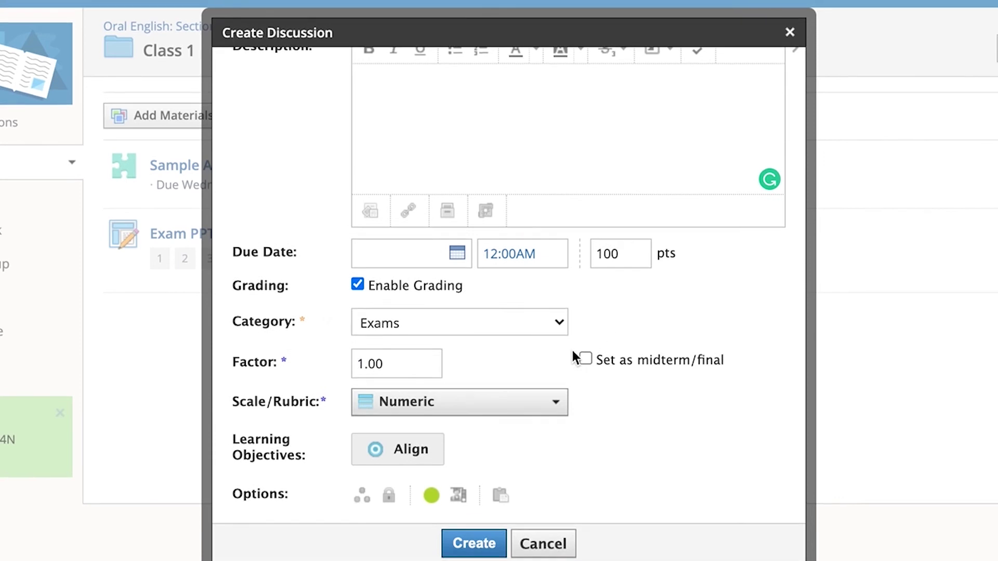
click(495, 408)
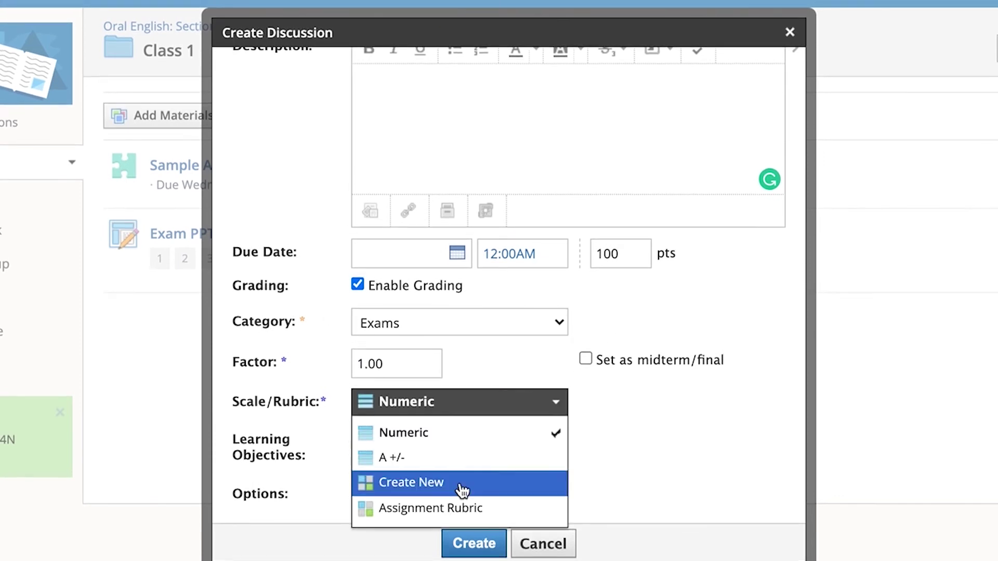